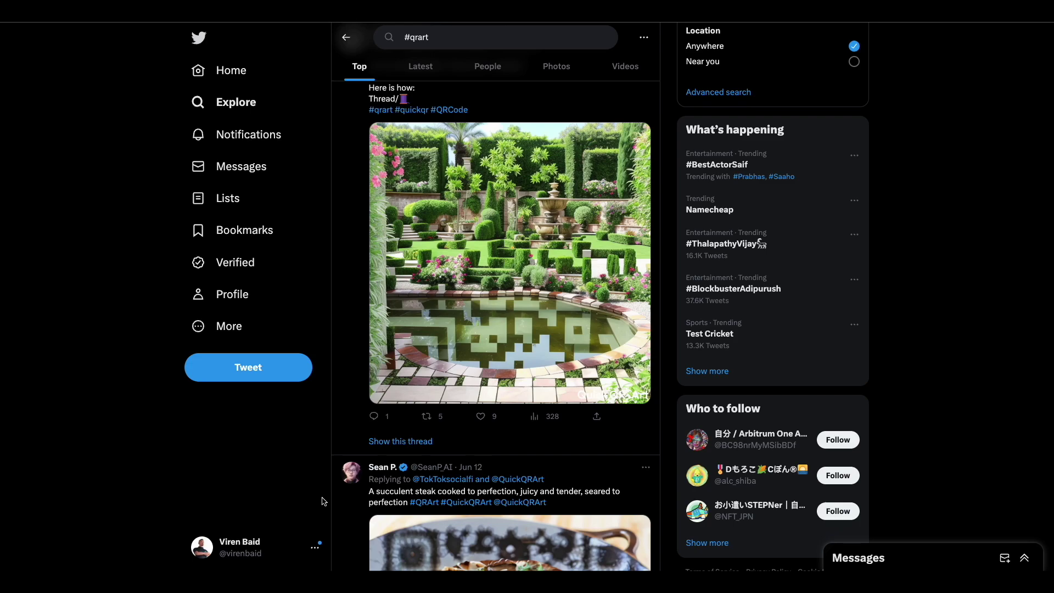
# Paste the Twitter profile link into the Link URL field so the QR code renders.
pyautogui.scroll(-8, 468, 405)
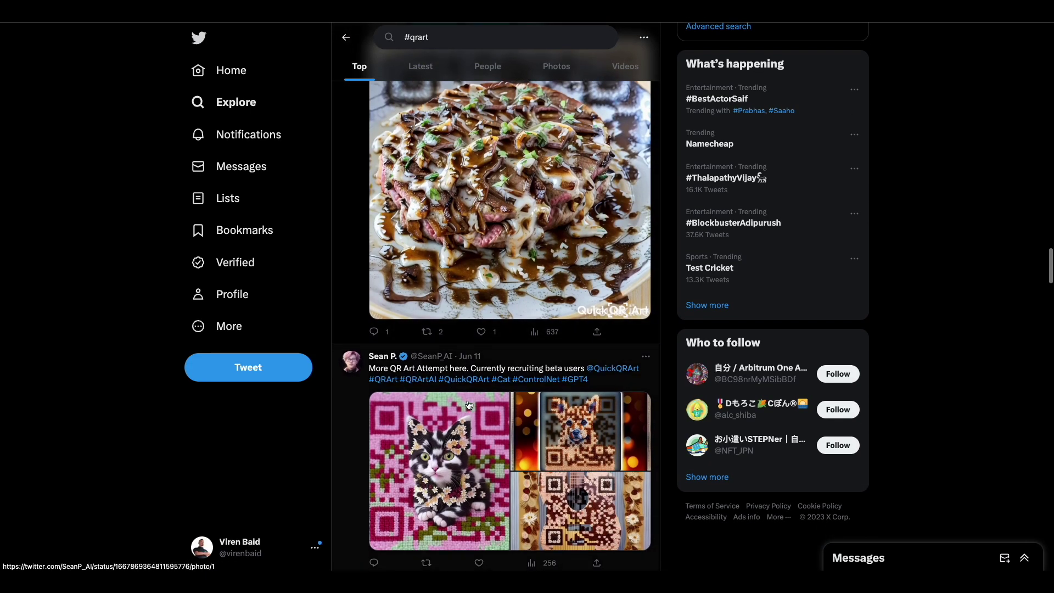
pyautogui.scroll(-2, 468, 405)
pyautogui.scroll(-1, 468, 405)
pyautogui.scroll(1, 469, 405)
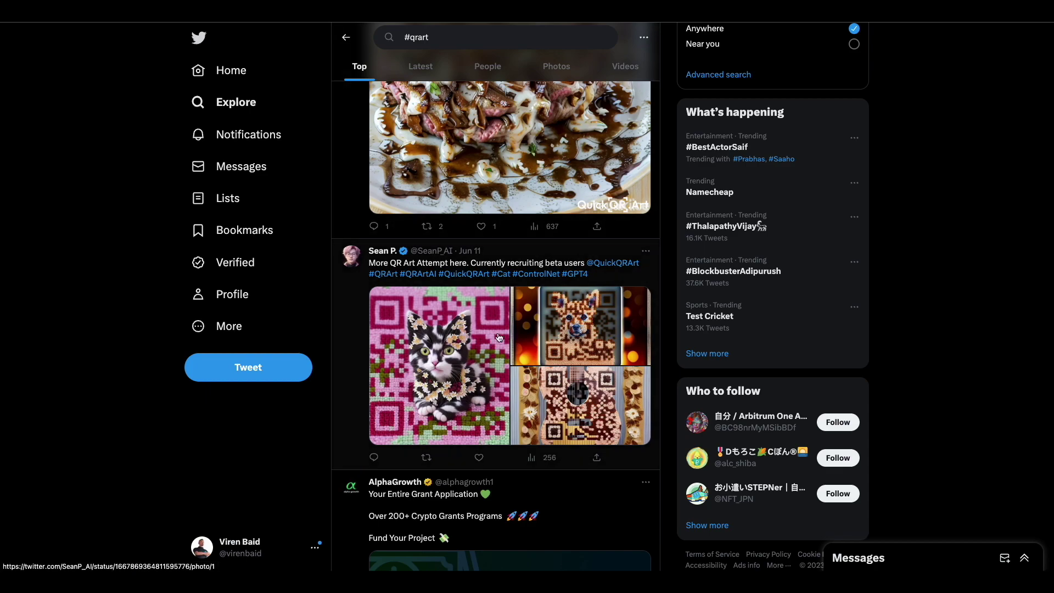
pyautogui.scroll(10, 499, 337)
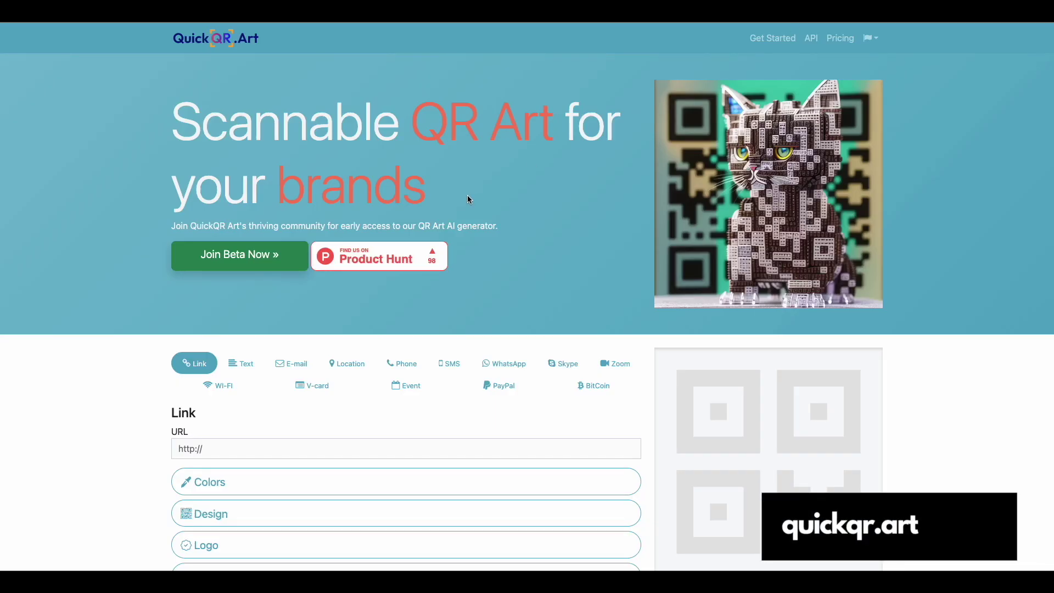
pyautogui.scroll(-3, 468, 197)
pyautogui.scroll(3, 464, 204)
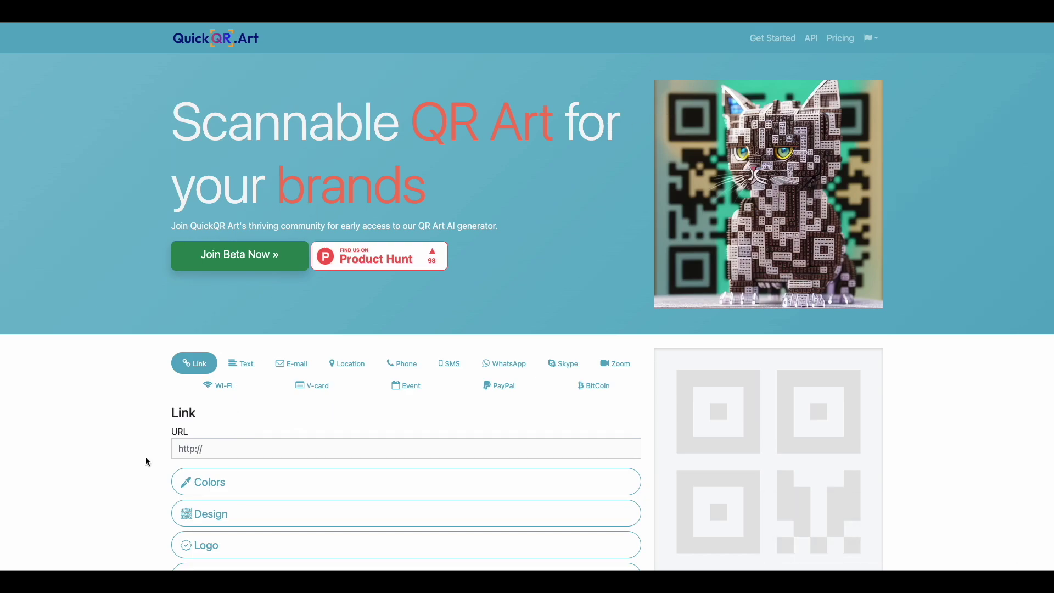
pyautogui.click(221, 448)
pyautogui.write('https://twitter.com/virenbaid')
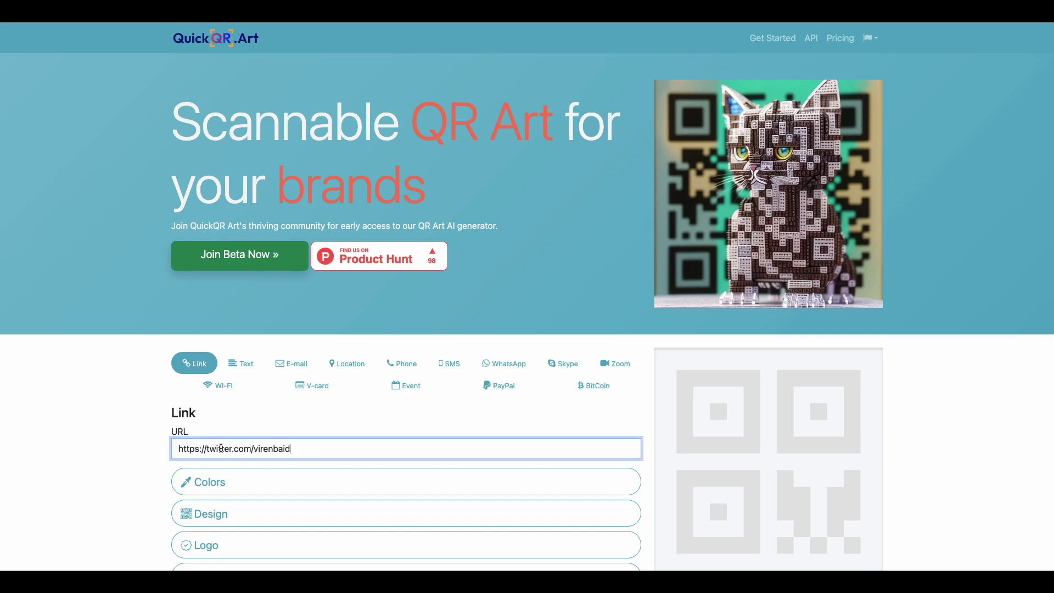
pyautogui.click(137, 446)
pyautogui.scroll(-3, 137, 445)
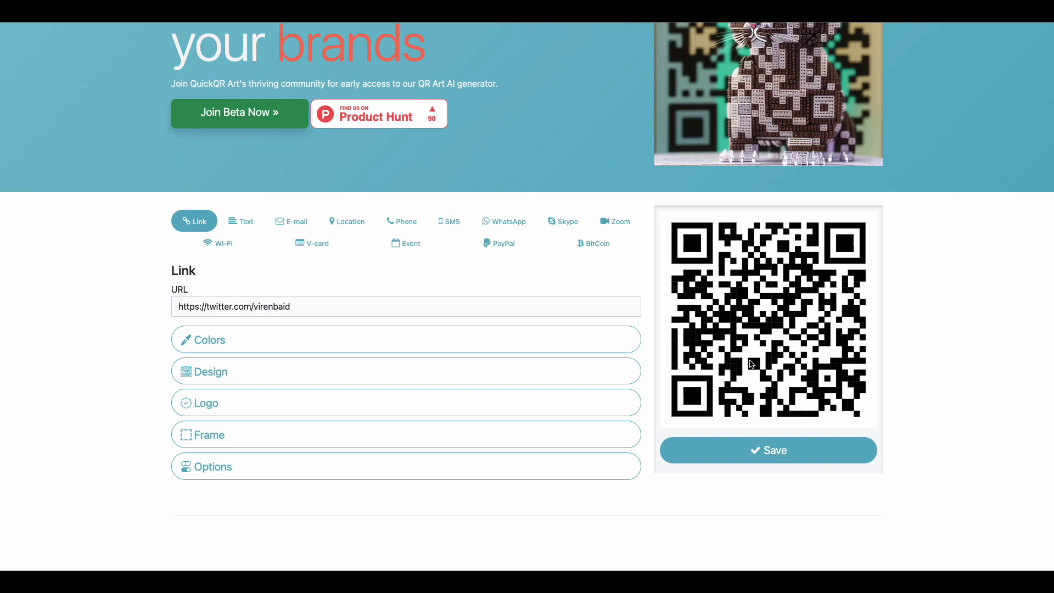
# Save the generated QR code and download it as a PNG.
pyautogui.click(756, 446)
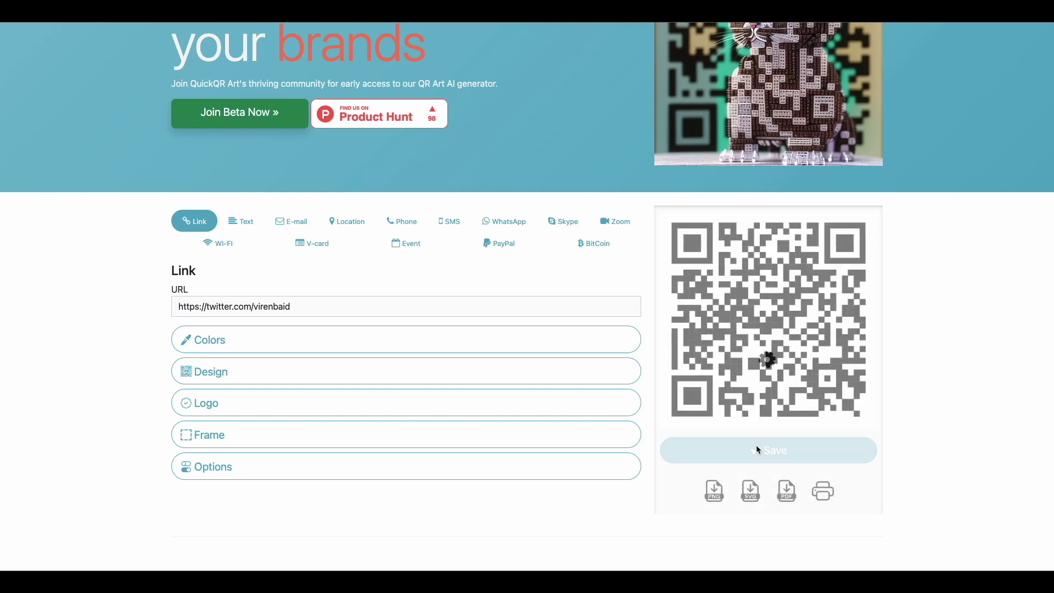
pyautogui.click(712, 493)
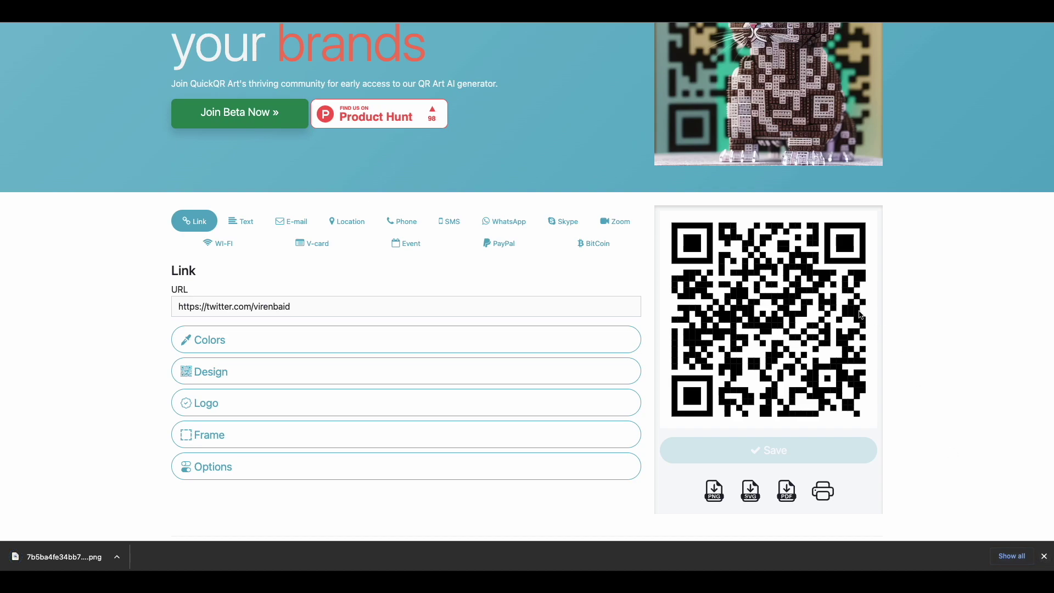
pyautogui.click(1044, 556)
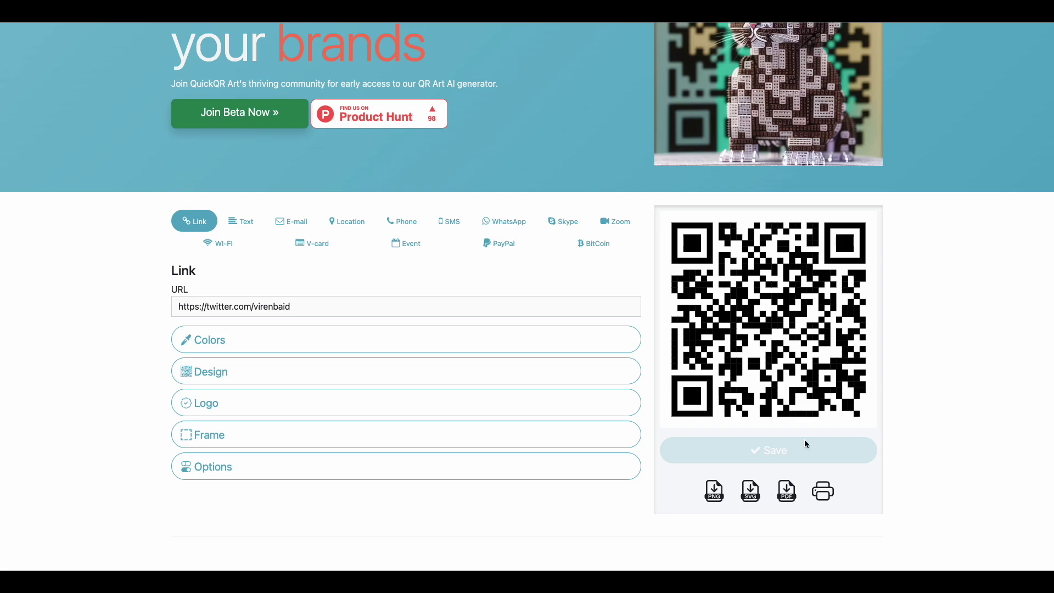
pyautogui.scroll(1, 805, 439)
pyautogui.scroll(2, 779, 422)
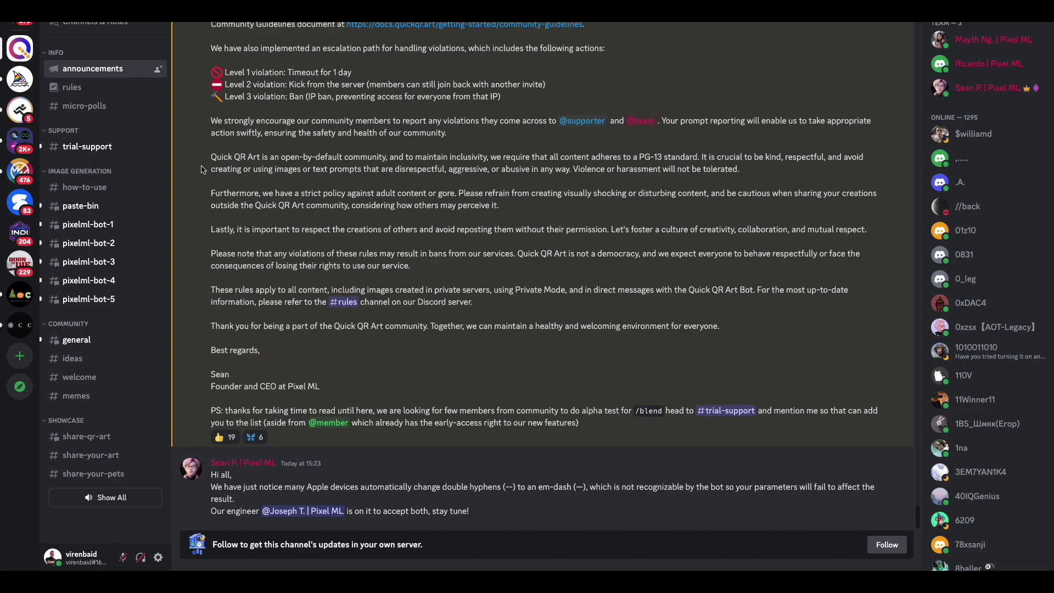
# Open the #paste-bin channel and scroll down to its latest QR image posts.
pyautogui.click(95, 212)
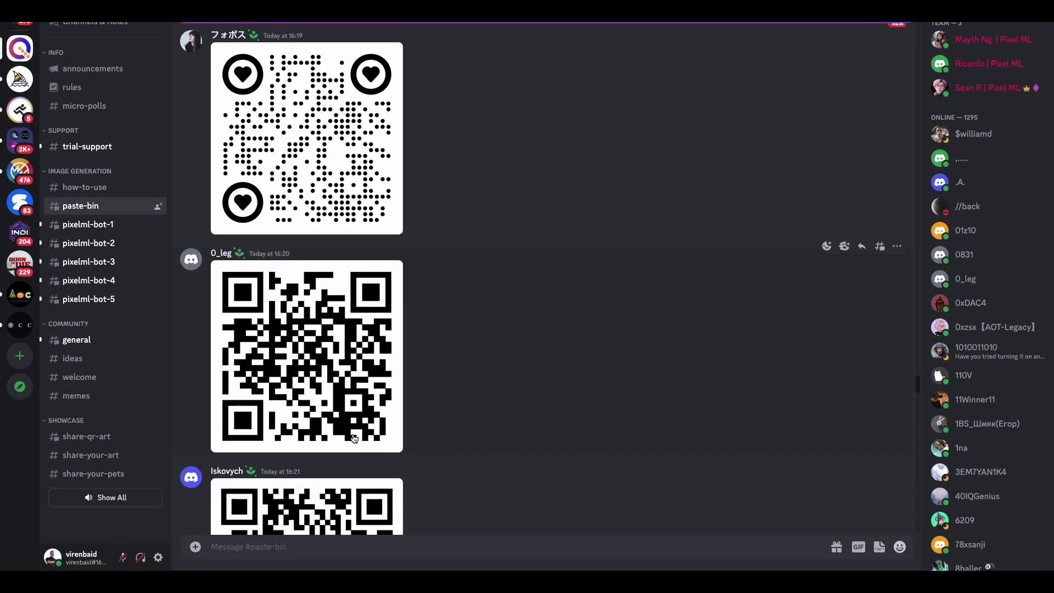
pyautogui.scroll(-10, 354, 438)
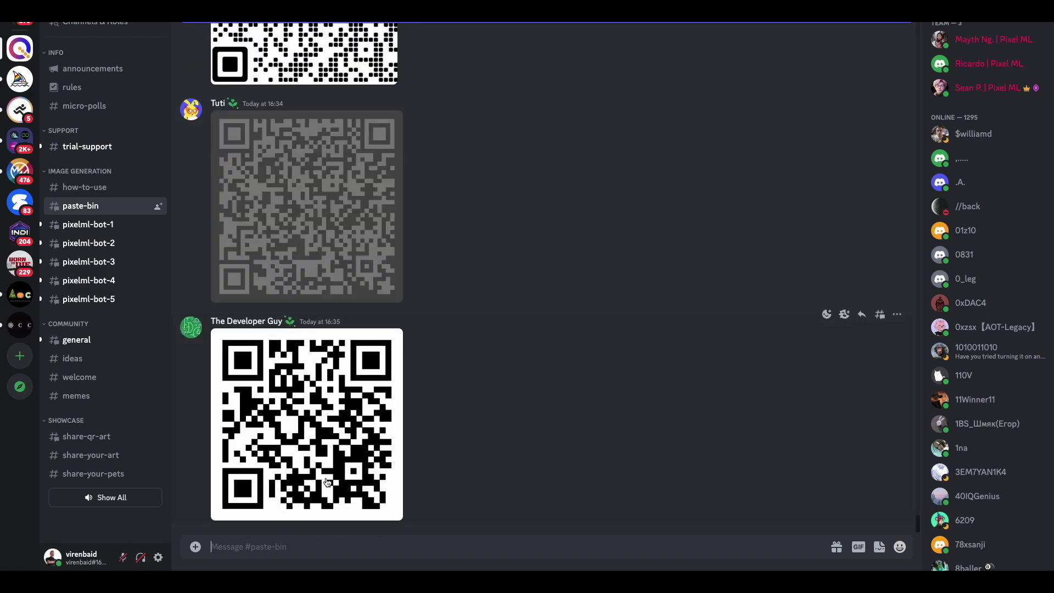
# Upload the downloaded QR code PNG as a message in #paste-bin.
pyautogui.click(196, 547)
pyautogui.click(214, 464)
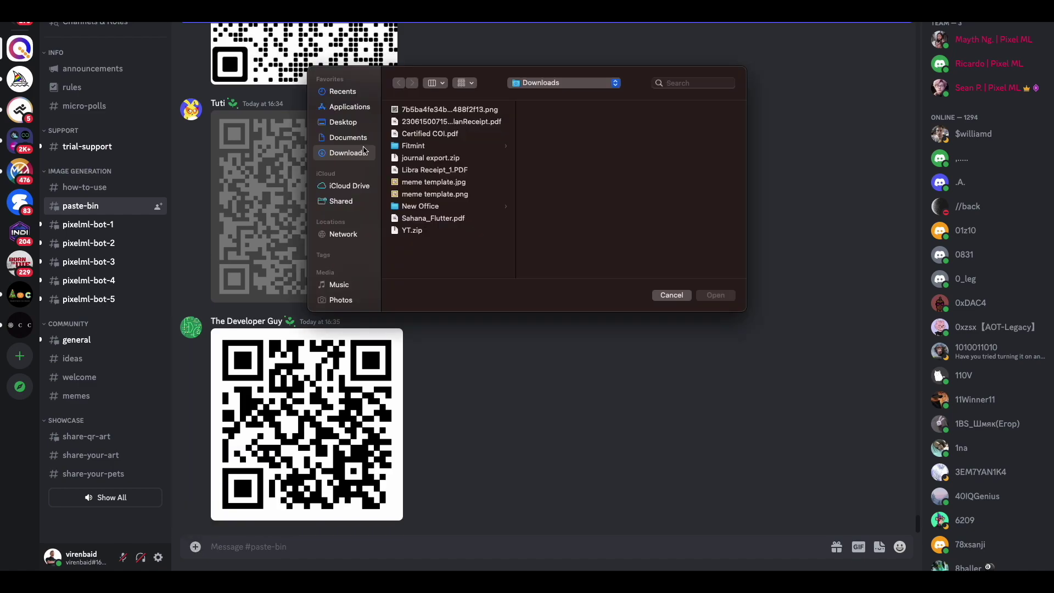
pyautogui.click(451, 110)
pyautogui.doubleClick(452, 110)
pyautogui.press('Return')
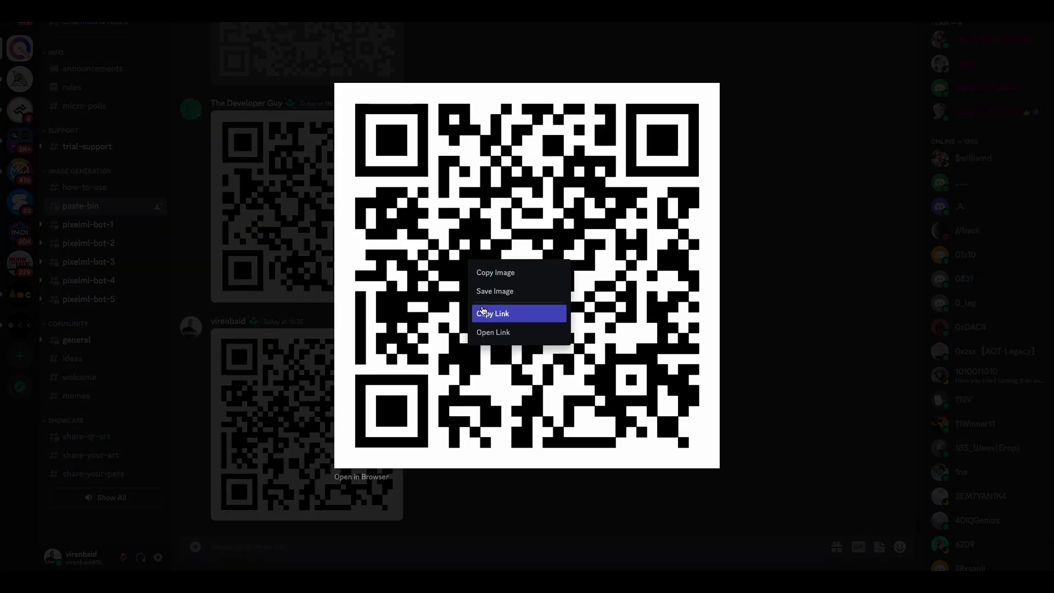
# Copy the link of the posted QR code image.
pyautogui.click(483, 314)
pyautogui.press('Escape')
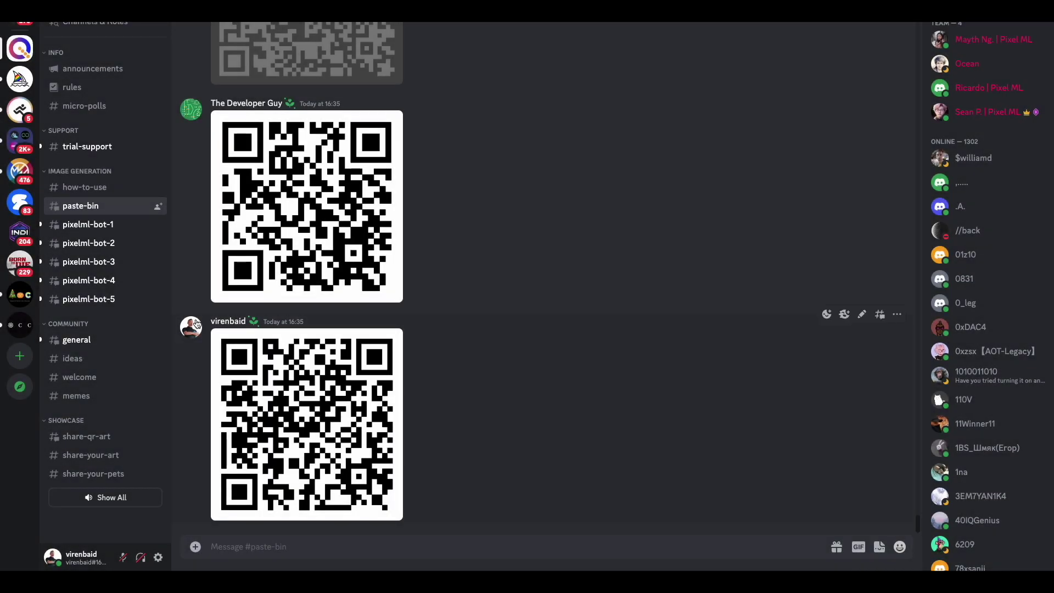
pyautogui.moveTo(91, 243)
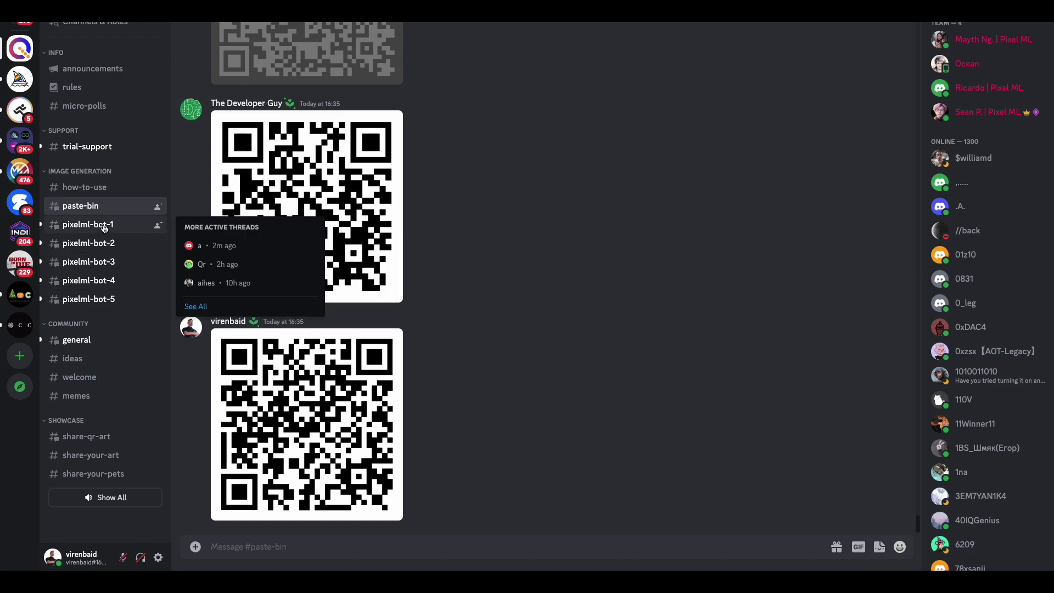
# Start a /generate command in #pixelml-bot-1 with the copied QR image link as url.
pyautogui.click(104, 228)
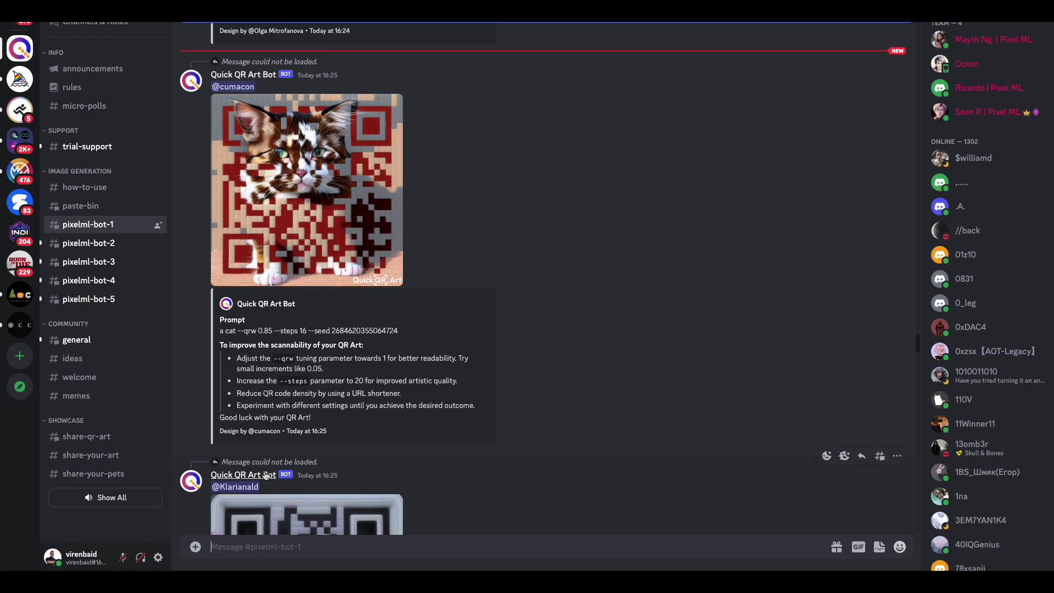
pyautogui.write('/genera')
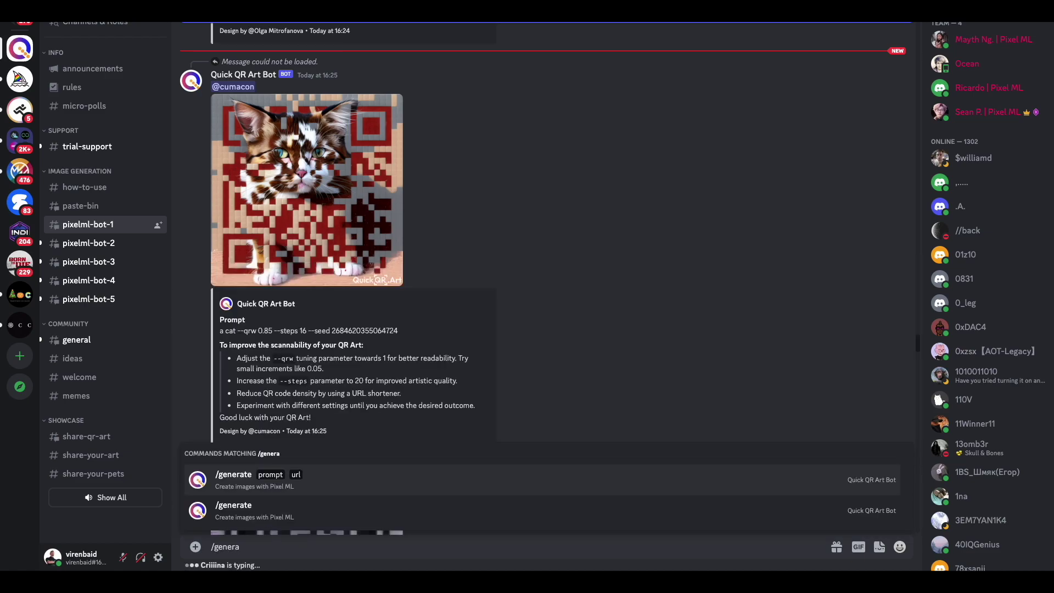
pyautogui.click(295, 471)
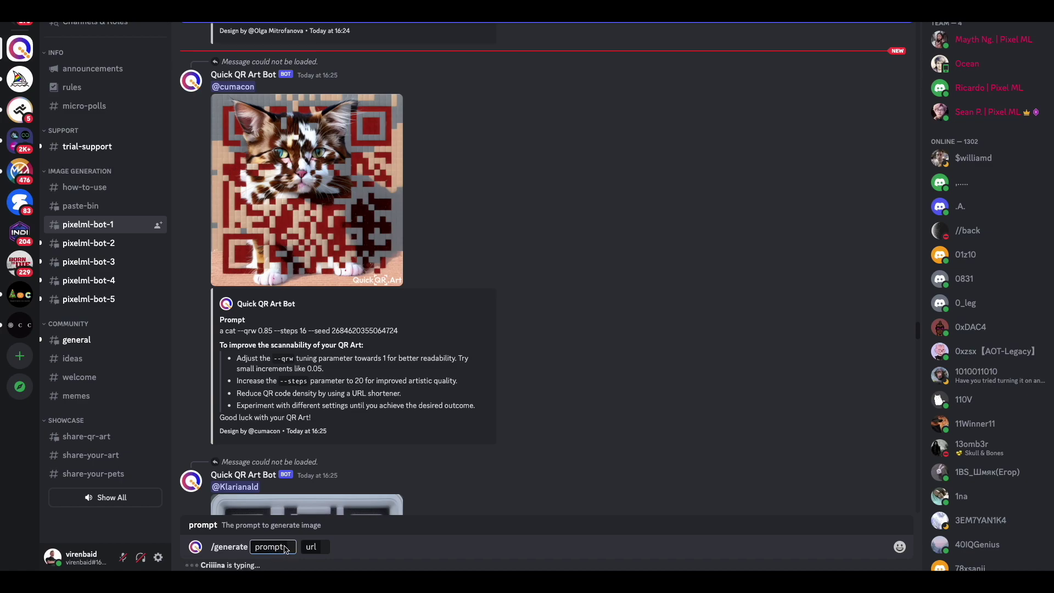
pyautogui.click(323, 548)
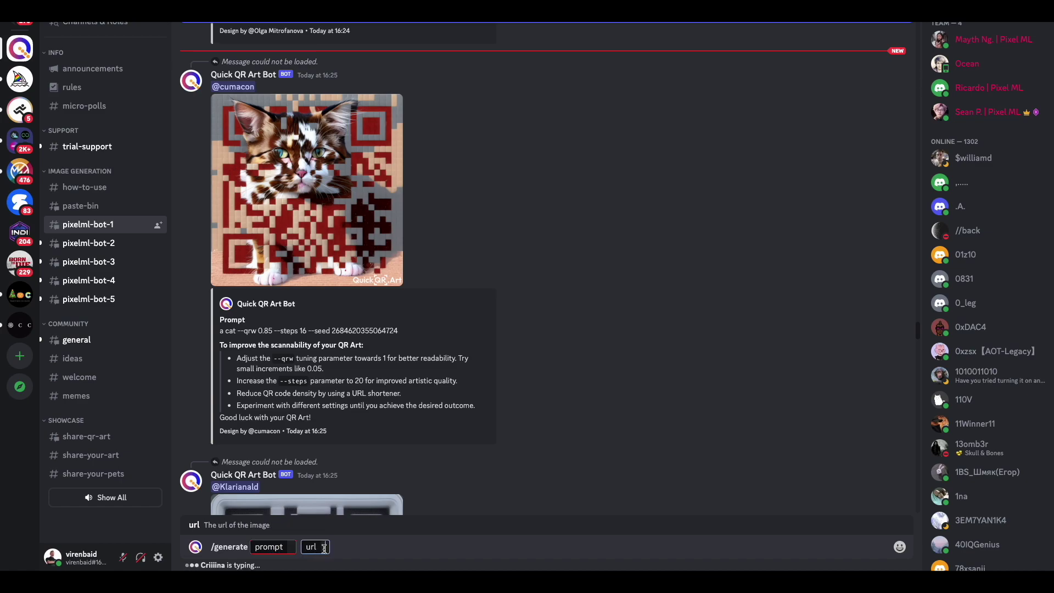
pyautogui.hotkey('ctrl', 'v')
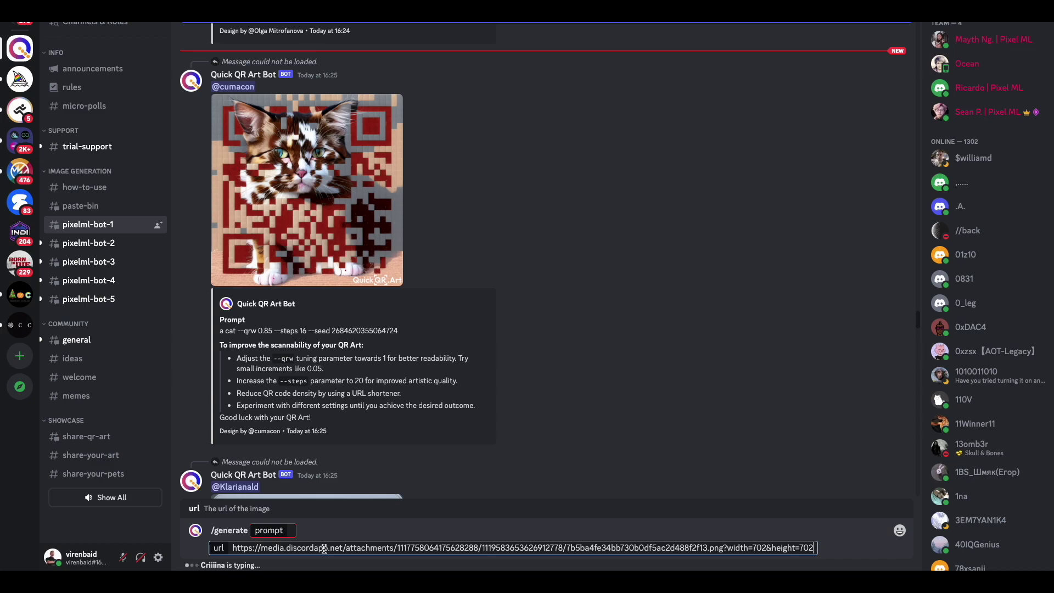
pyautogui.click(291, 531)
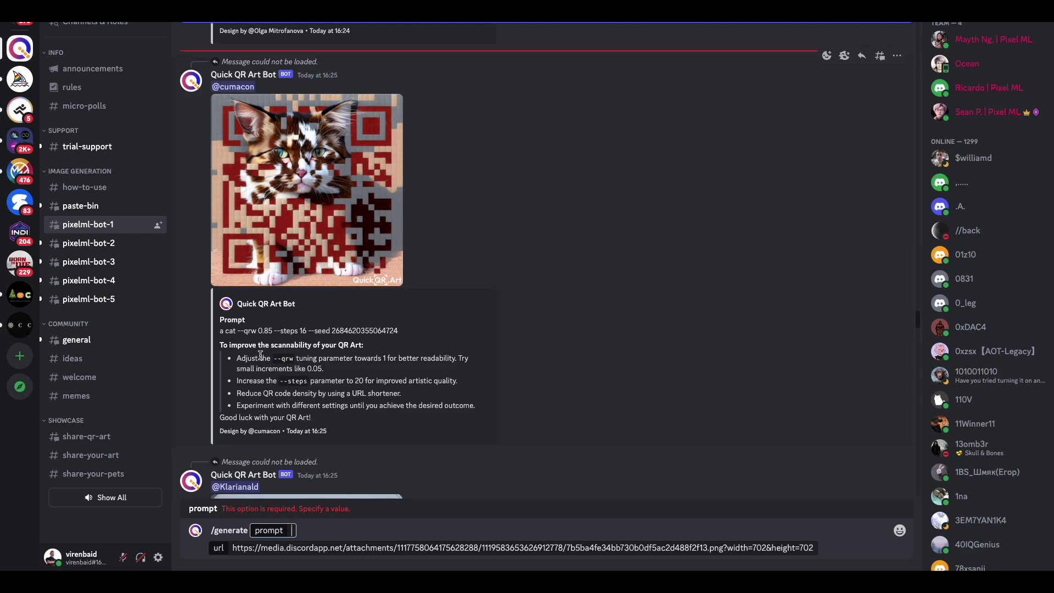
pyautogui.moveTo(238, 331); pyautogui.dragTo(399, 333)
pyautogui.hotkey('ctrl', 'c')
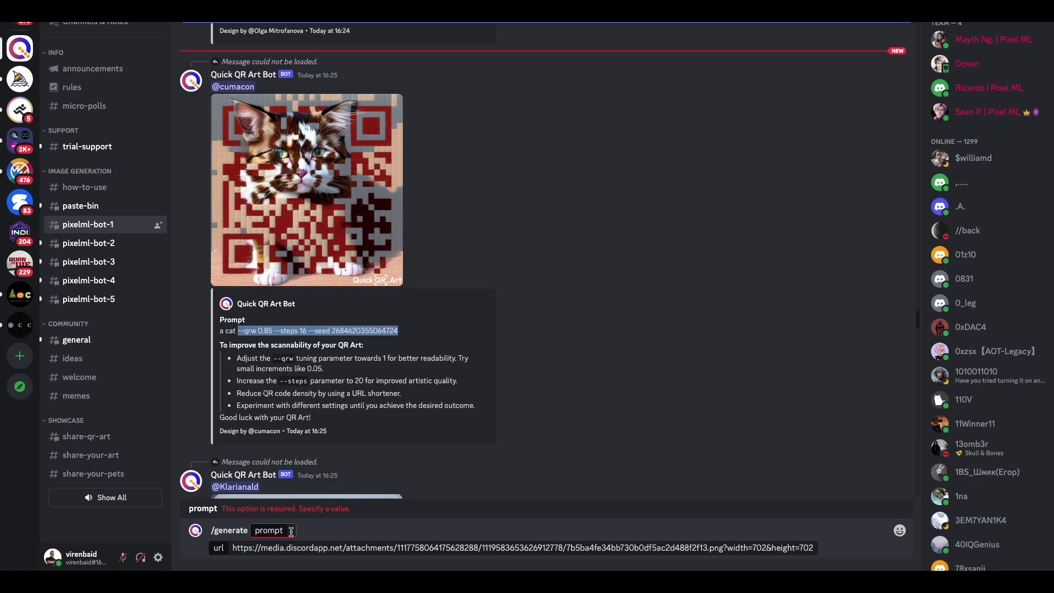
pyautogui.click(292, 531)
pyautogui.hotkey('ctrl', 'v')
pyautogui.press('Home')
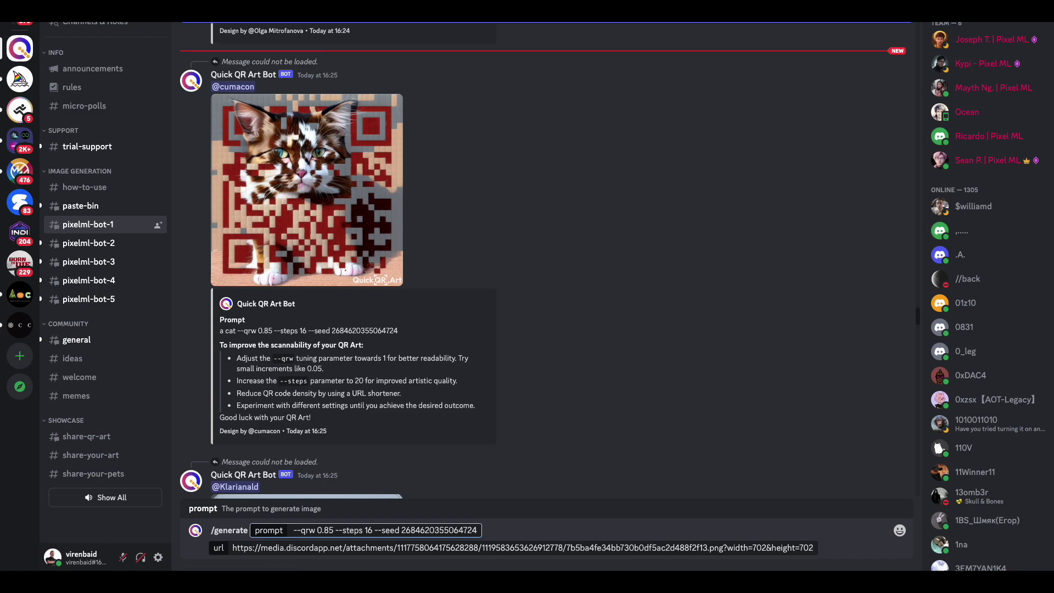
pyautogui.write('a cup of cog')
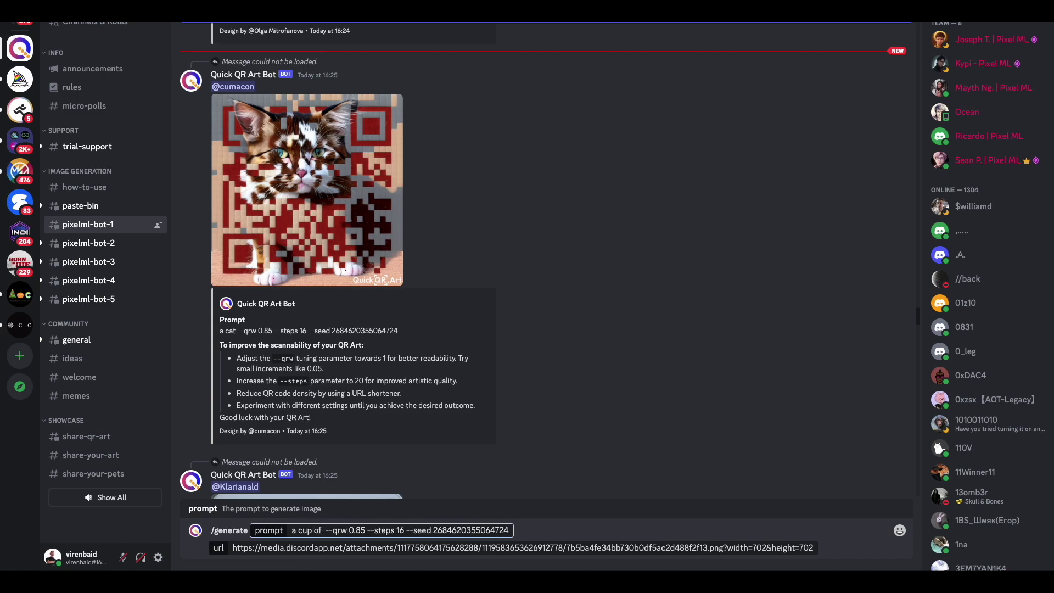
pyautogui.write('fee')
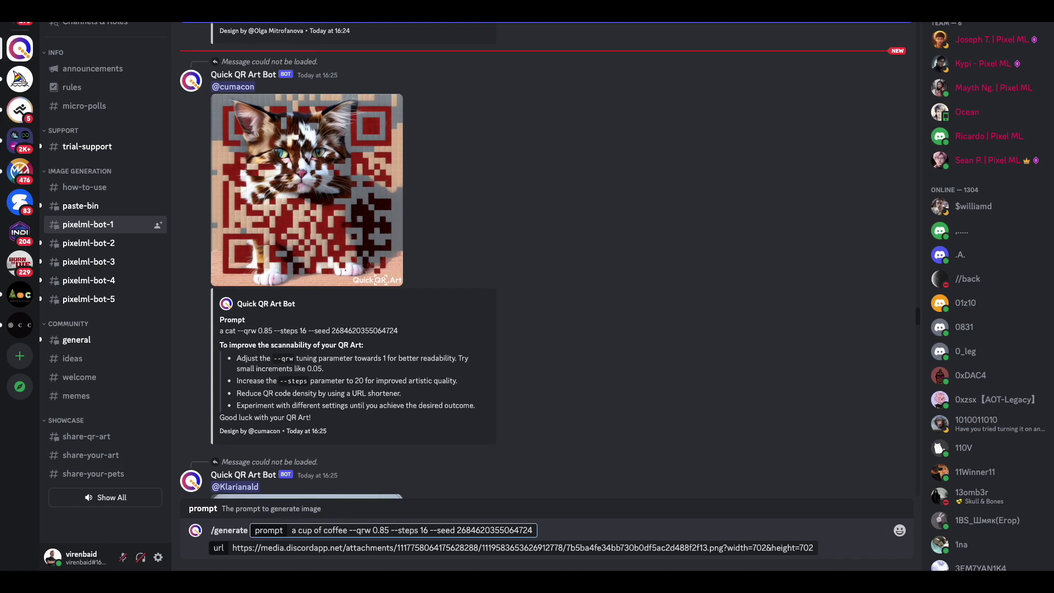
# Submit the coffee-cup request, accept the bot's terms of service, and resend it.
pyautogui.press('Return')
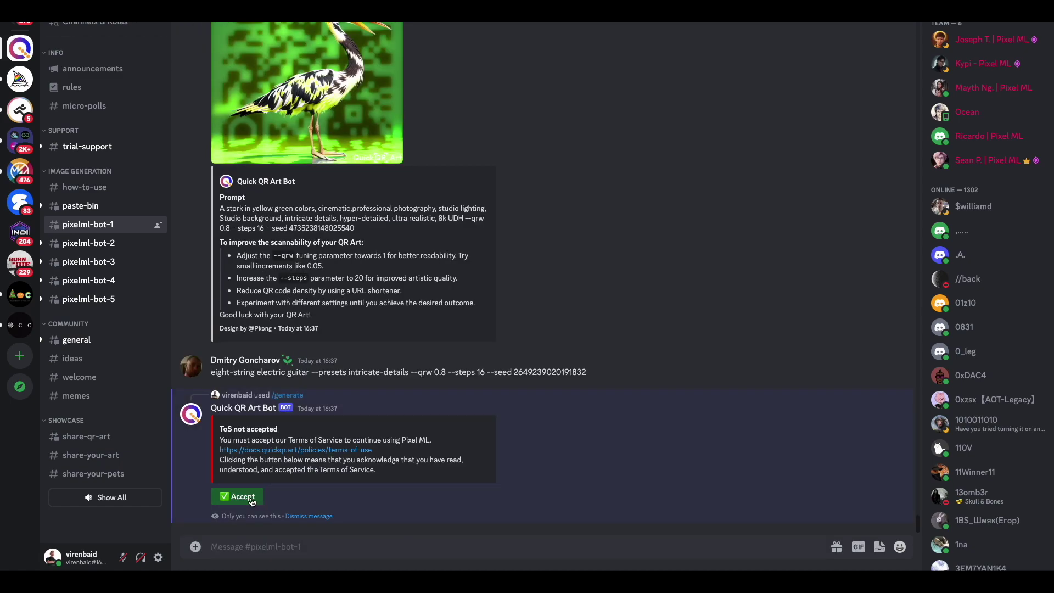
pyautogui.click(243, 497)
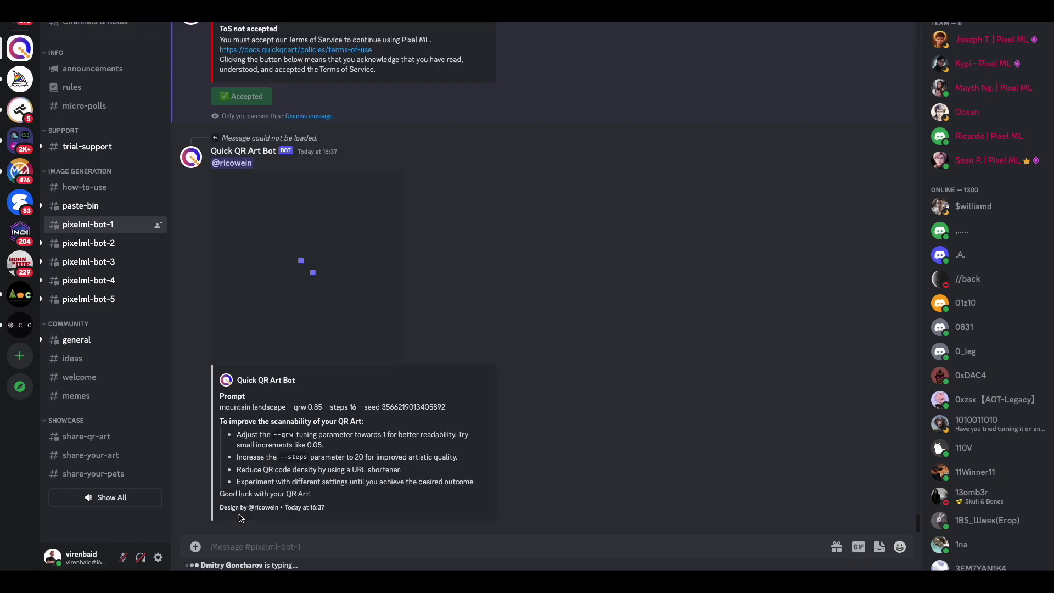
pyautogui.hotkey('ctrl', 'v')
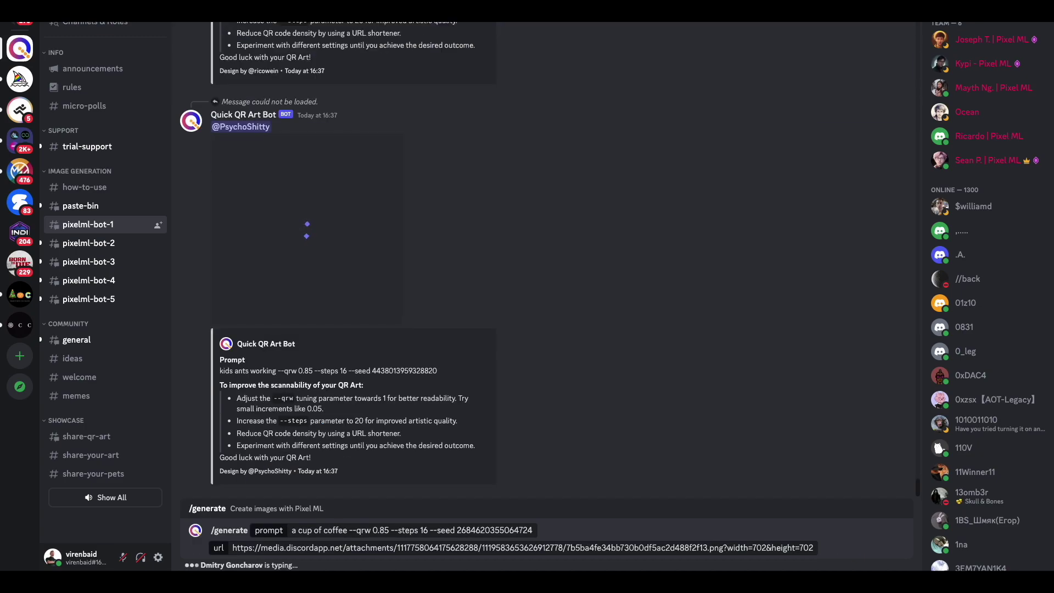
pyautogui.press('Return')
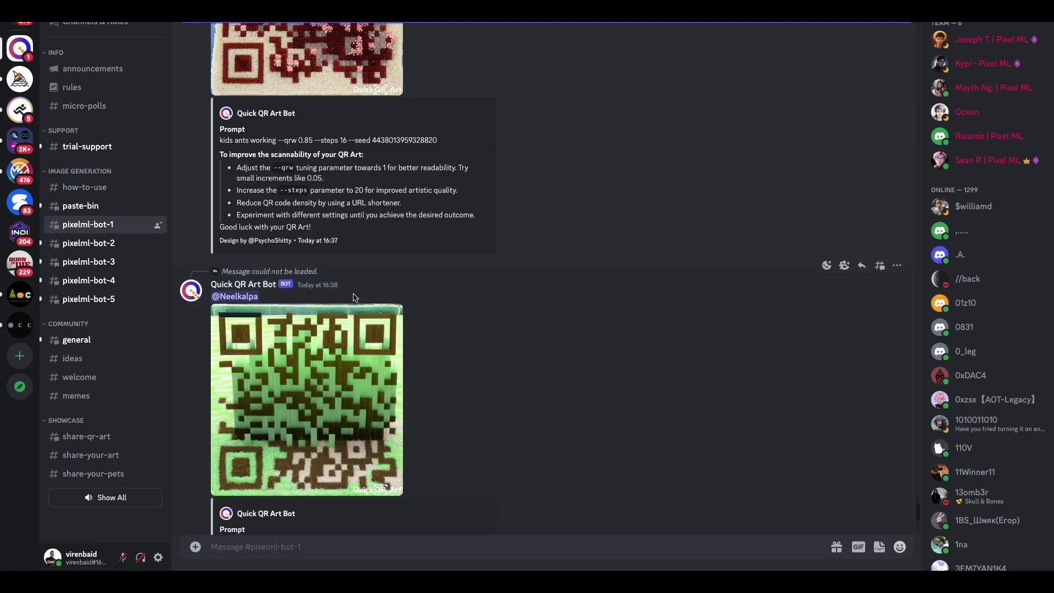
pyautogui.scroll(10, 353, 297)
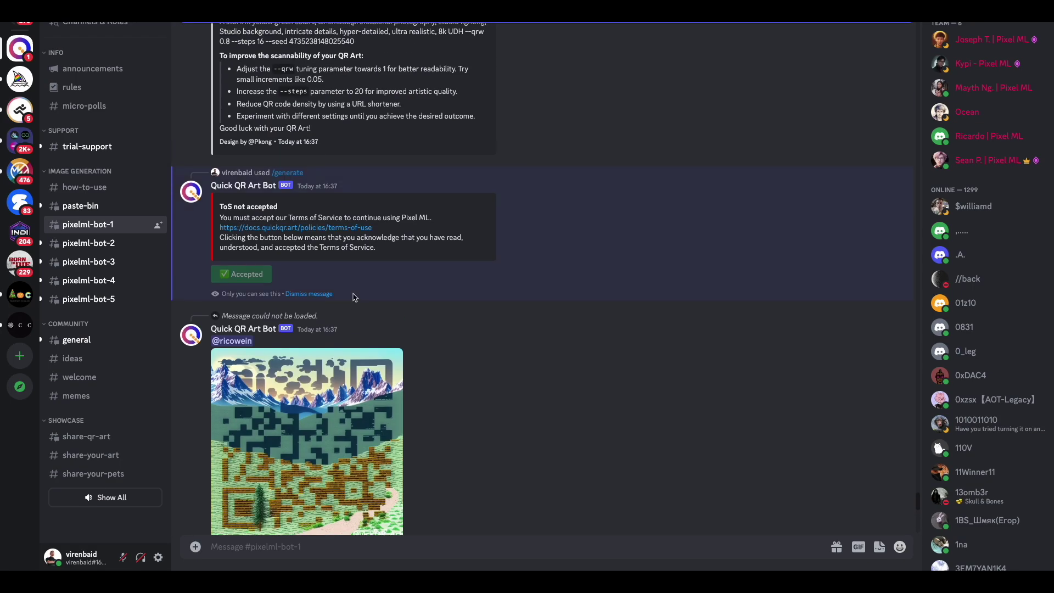
pyautogui.scroll(-3, 354, 296)
pyautogui.scroll(-15, 354, 297)
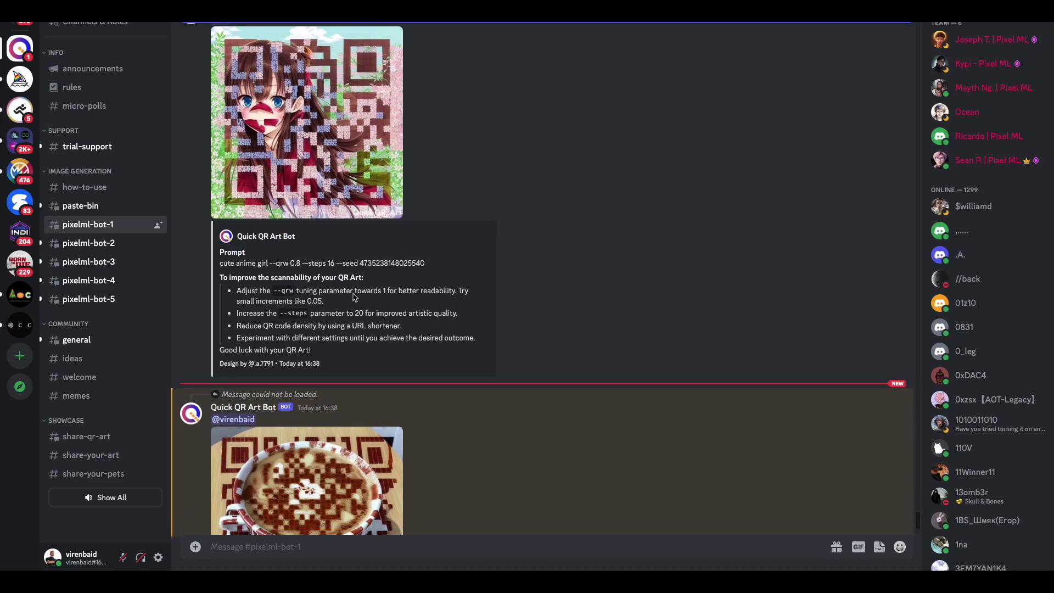
# Inspect the coffee-cup QR code, then recall the /generate command with its old prompt selected.
pyautogui.click(321, 356)
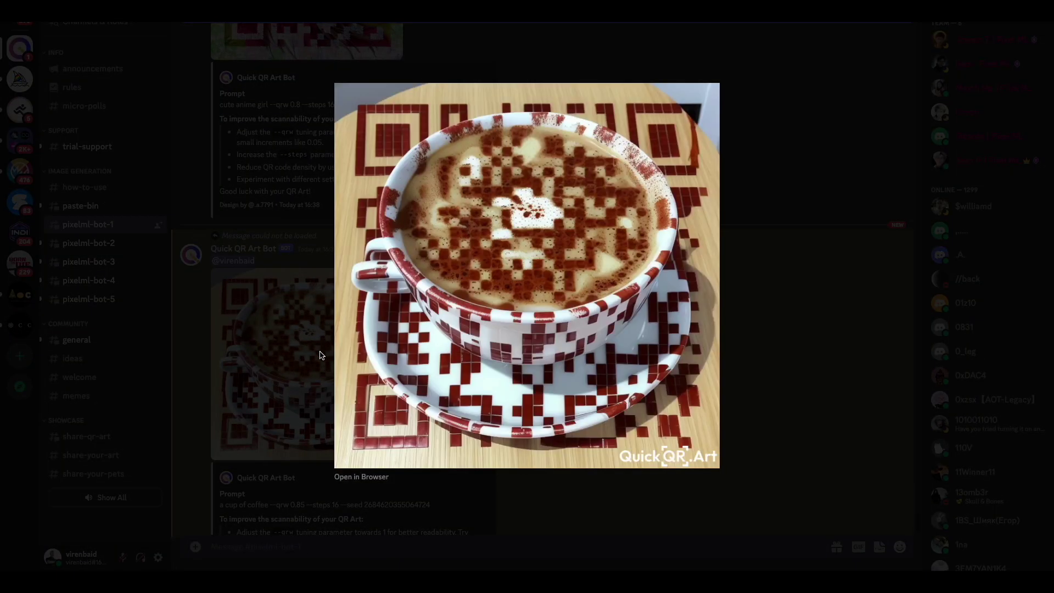
pyautogui.click(287, 335)
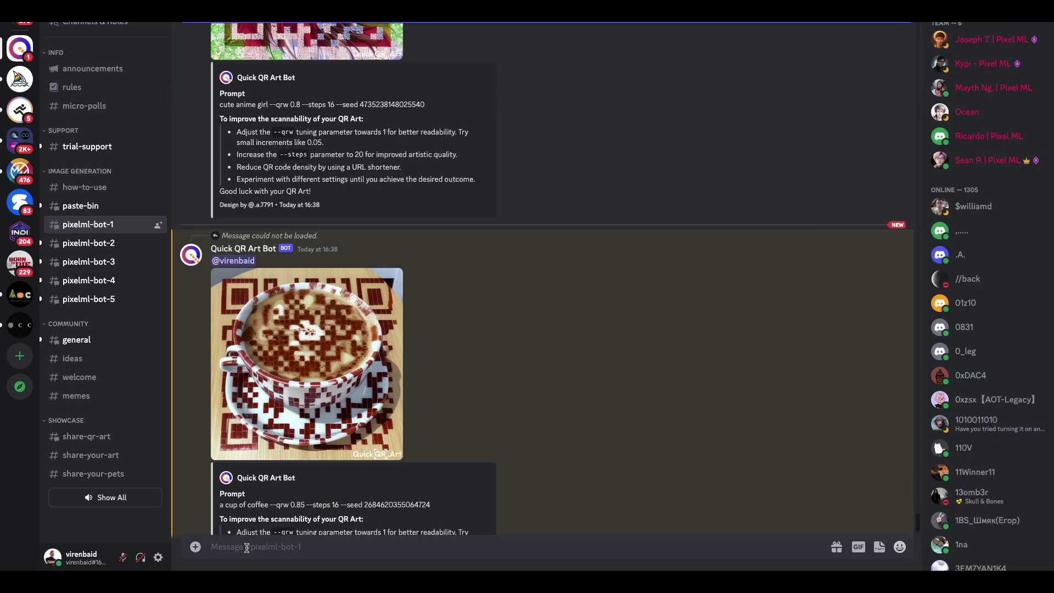
pyautogui.hotkey('ctrl', 'v')
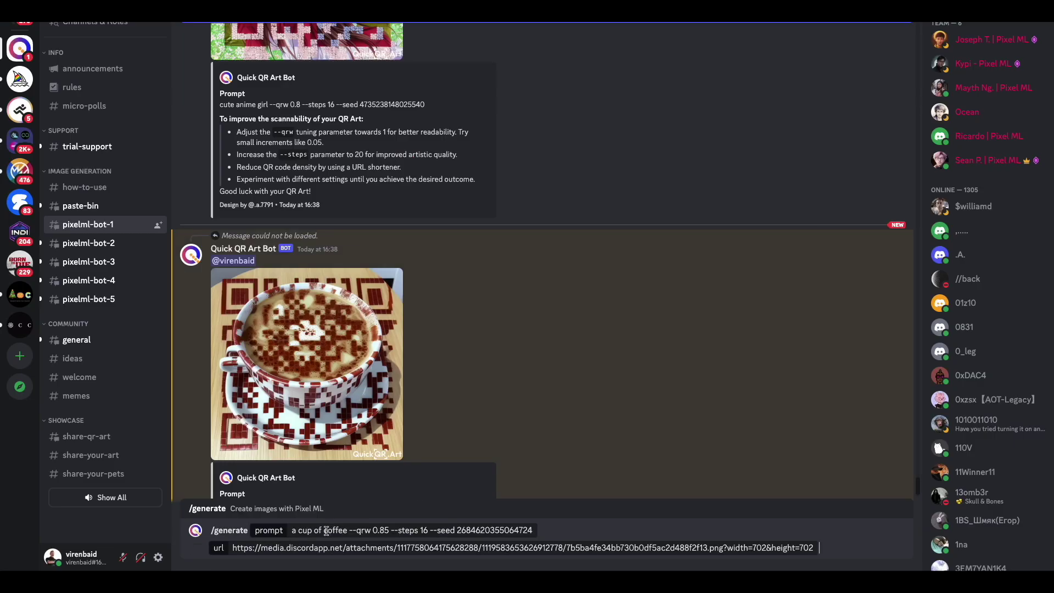
pyautogui.press('Home')
pyautogui.hotkey('shift', 'alt', 'Right')
pyautogui.hotkey('shift', 'alt', 'Right')
pyautogui.hotkey('shift', 'alt', 'Right')
pyautogui.hotkey('shift', 'alt', 'Right')
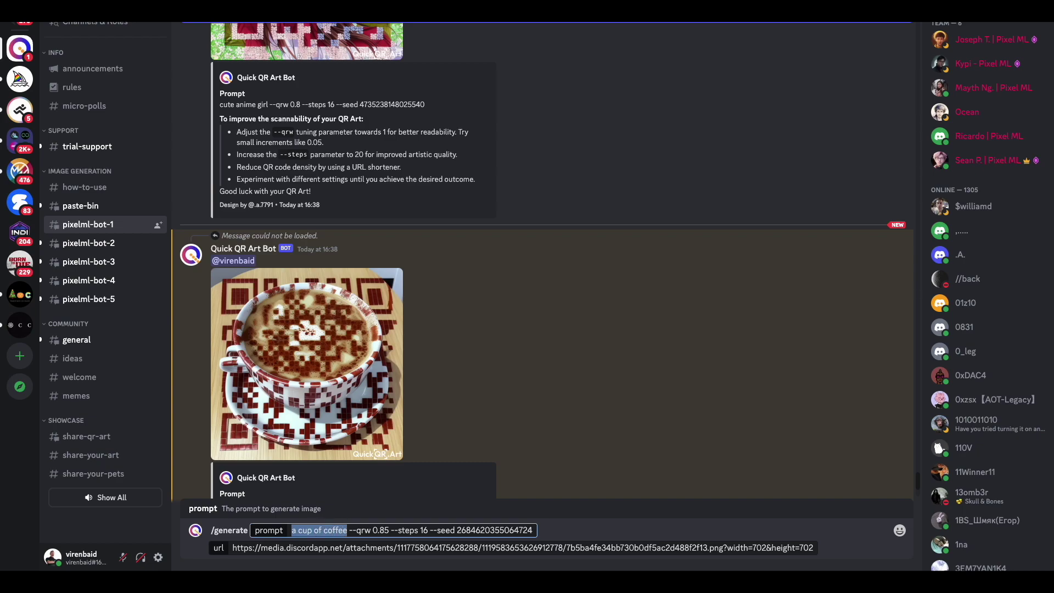
# Generate a QR code of a green landscape with a river and snow-capped mountains.
pyautogui.write('a beautiful landscape full of greenery, with ')
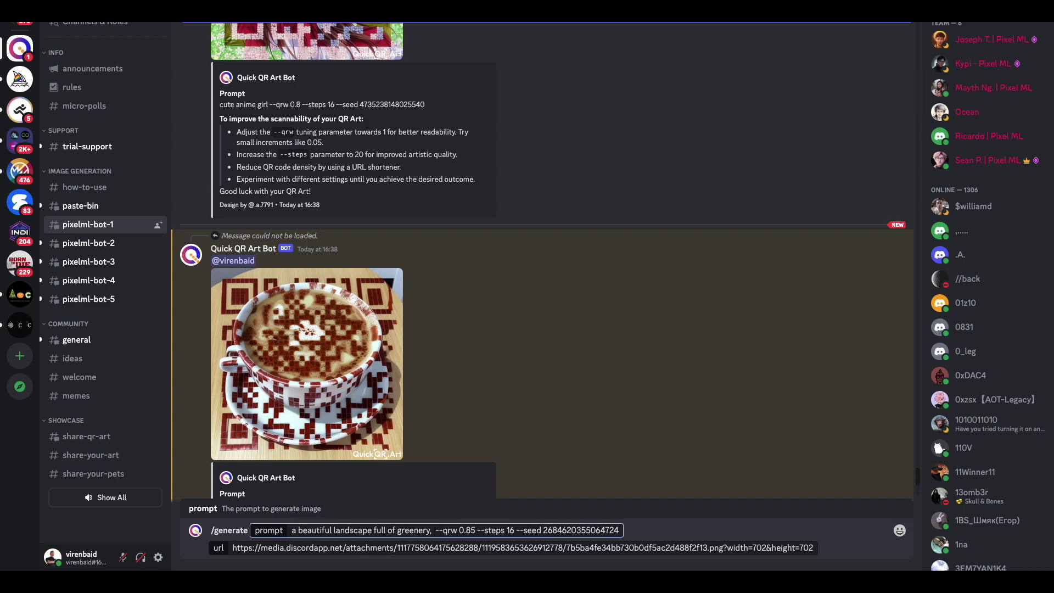
pyautogui.write('a river flowing thorough it. Snow capped mountains in the The picture should look realistic.')
pyautogui.click(552, 530)
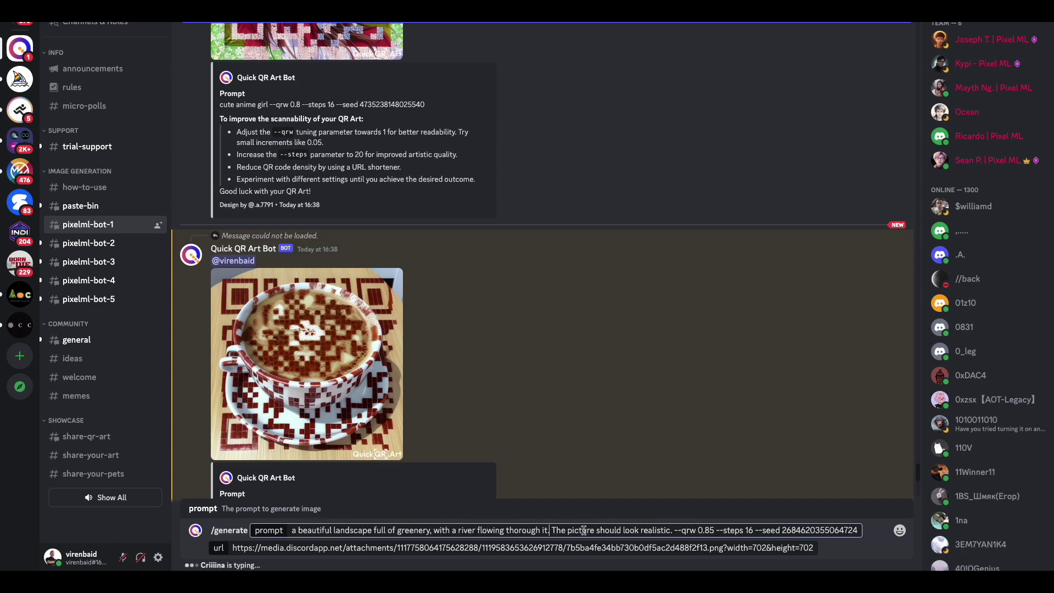
pyautogui.write('Snow capped mountains in the background')
pyautogui.click(789, 528)
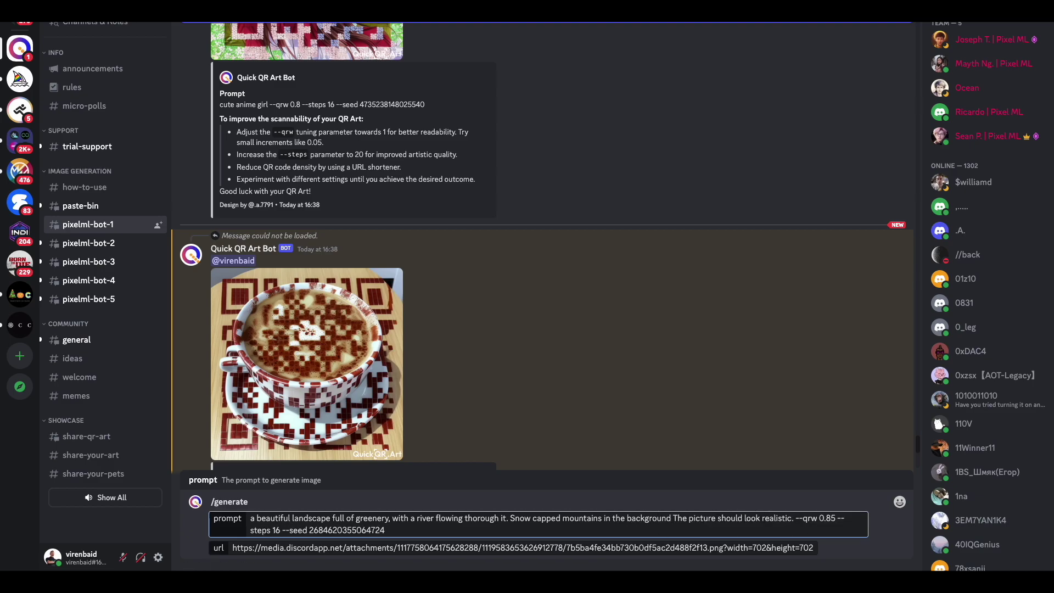
pyautogui.press('Return')
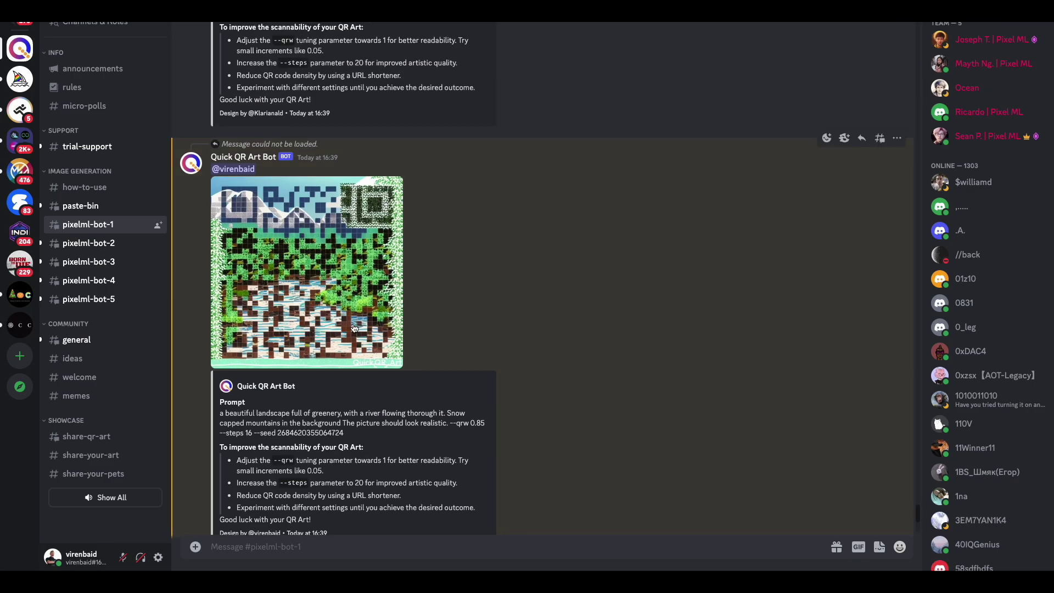
pyautogui.click(354, 328)
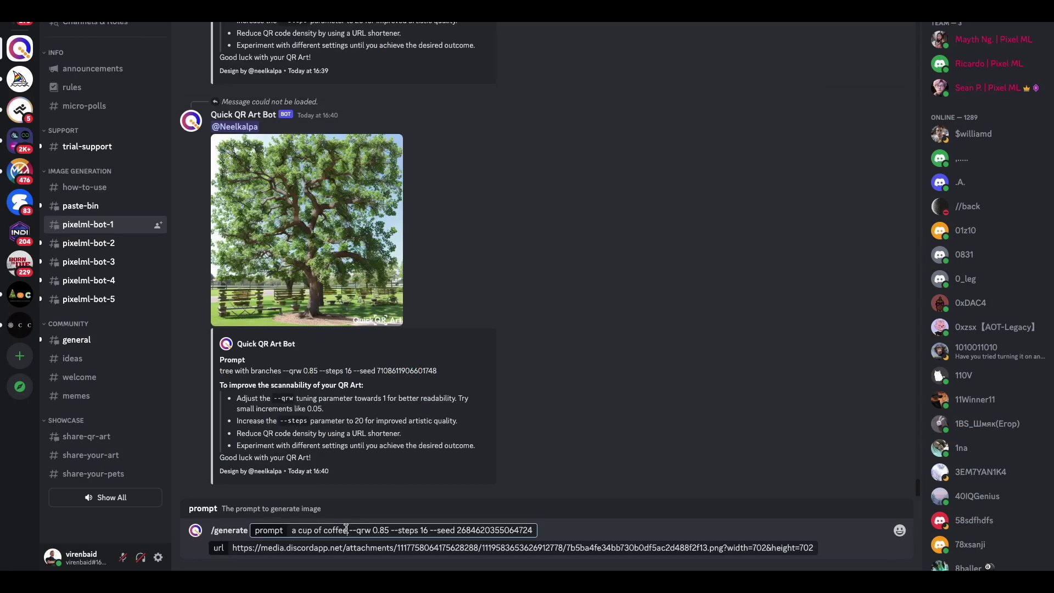
# Generate a QR code with the prompt 'a lion wearing a hat with sunglasses' and view it.
pyautogui.moveTo(346, 528); pyautogui.dragTo(292, 530)
pyautogui.write('a lion wearing a hat with sun')
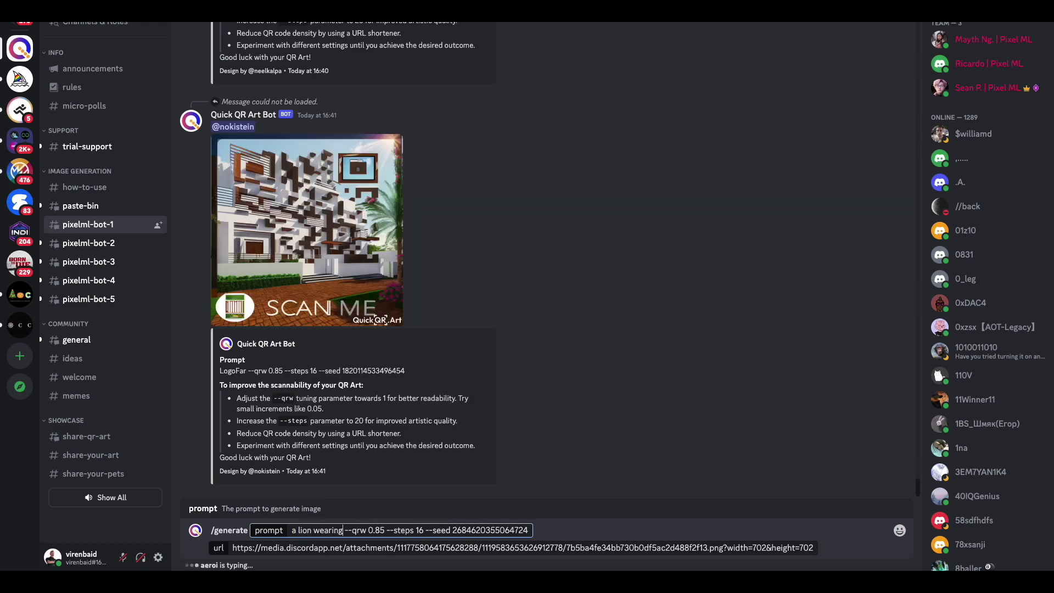
pyautogui.write('glasses')
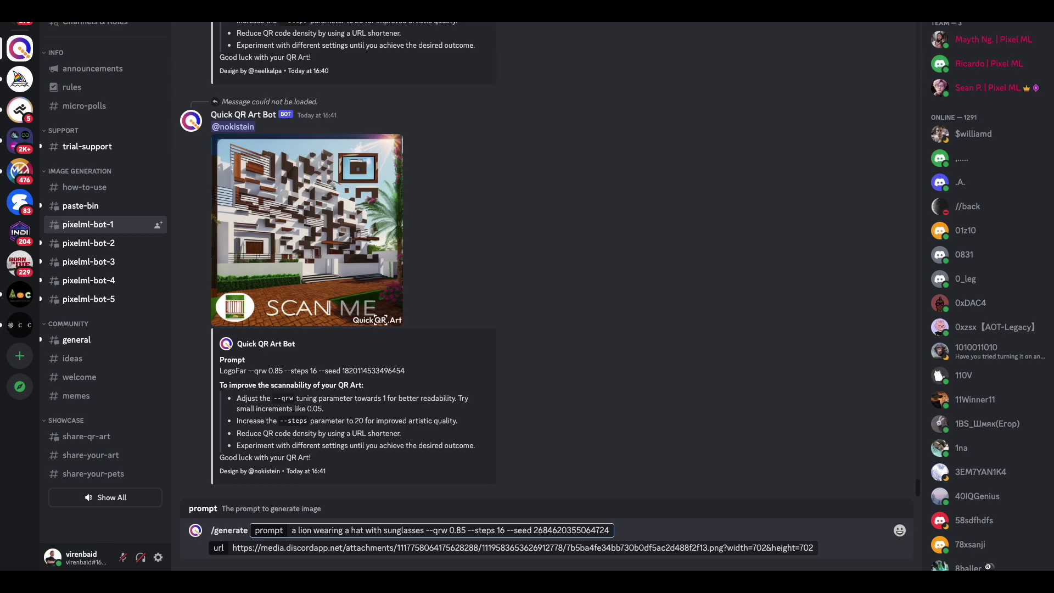
pyautogui.press('Return')
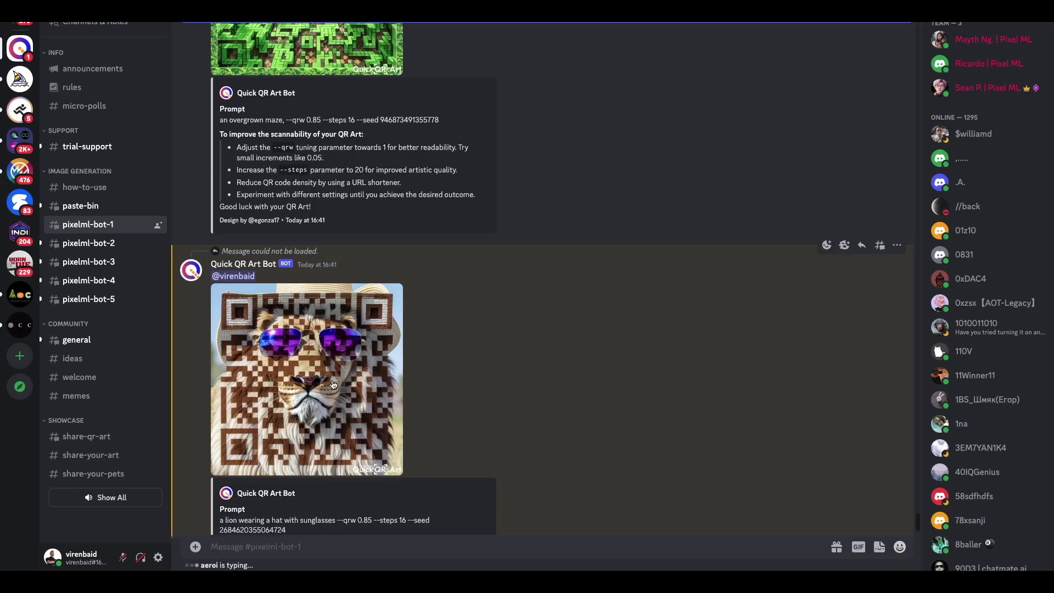
pyautogui.click(333, 384)
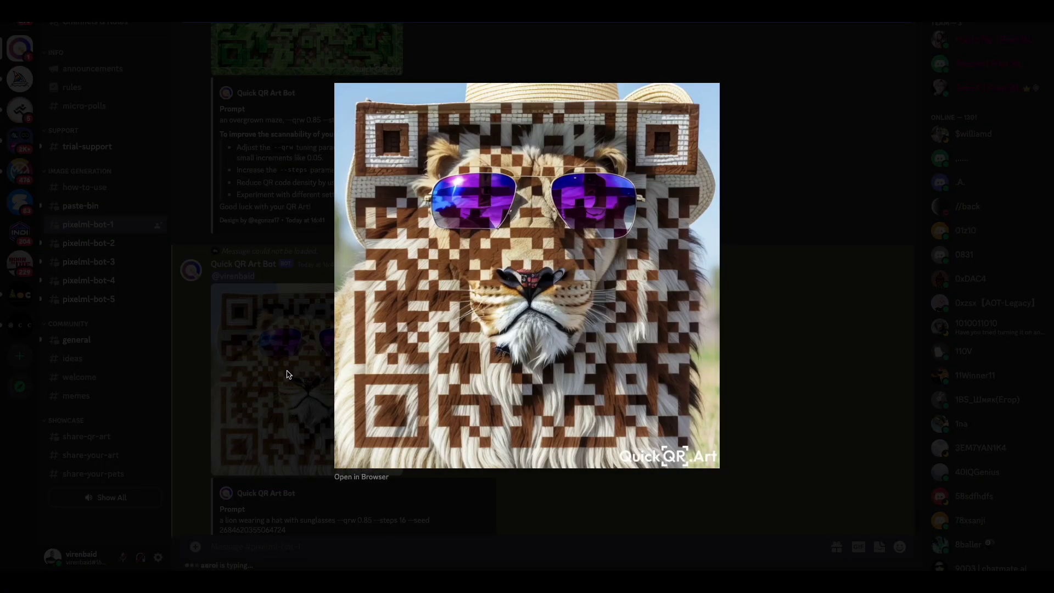
pyautogui.click(269, 393)
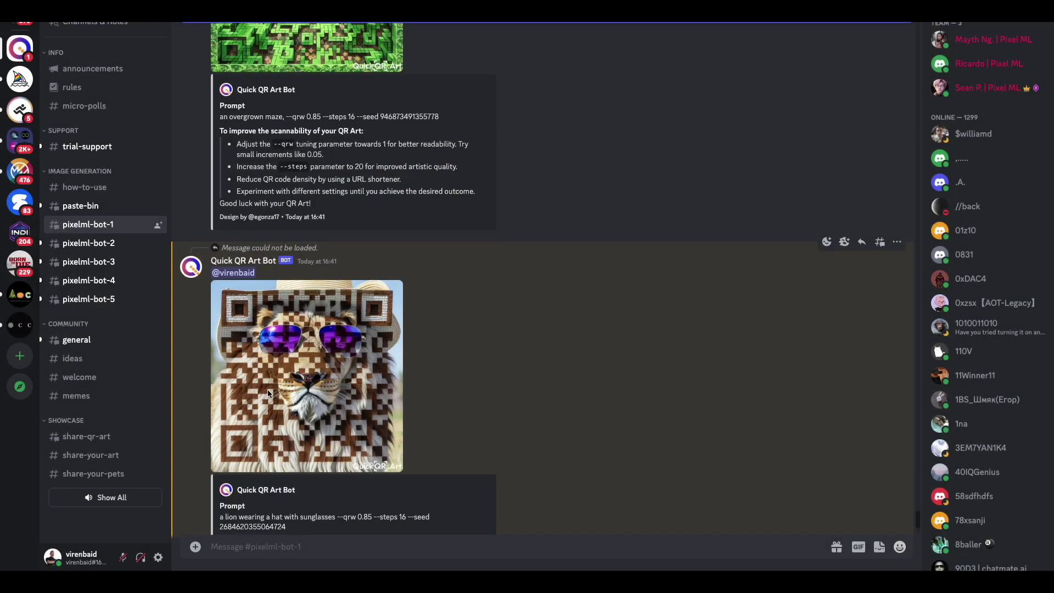
pyautogui.scroll(-3, 269, 393)
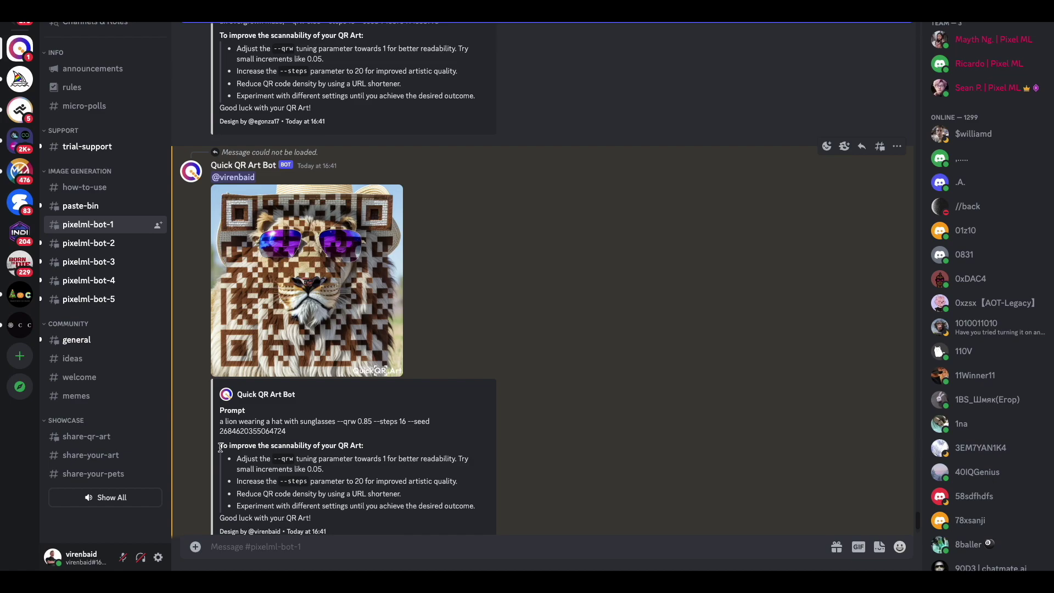
pyautogui.moveTo(218, 449); pyautogui.dragTo(362, 448)
pyautogui.click(341, 459)
pyautogui.scroll(-1, 280, 490)
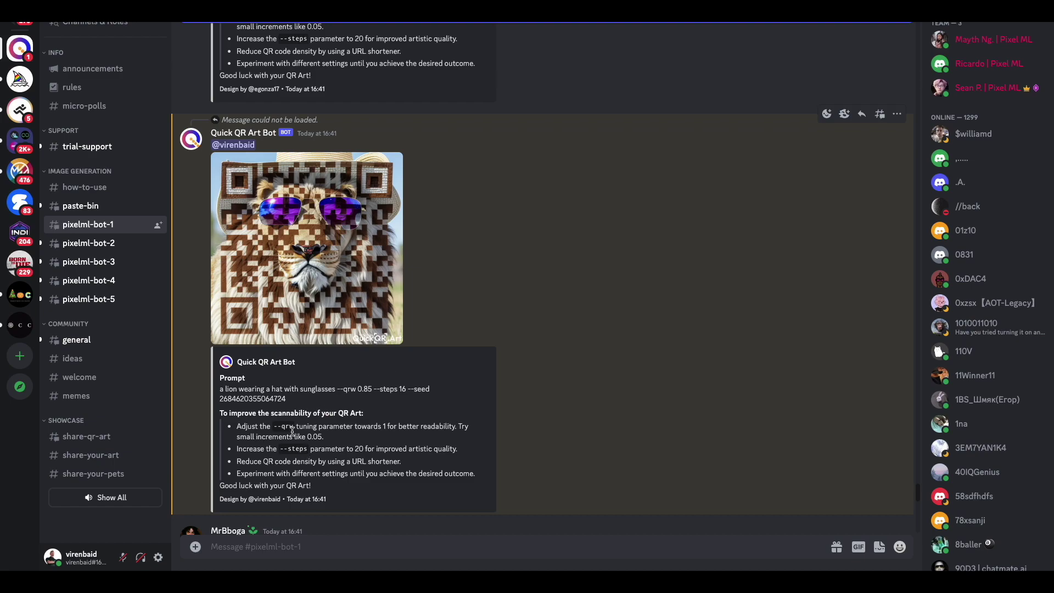
pyautogui.scroll(5, 292, 431)
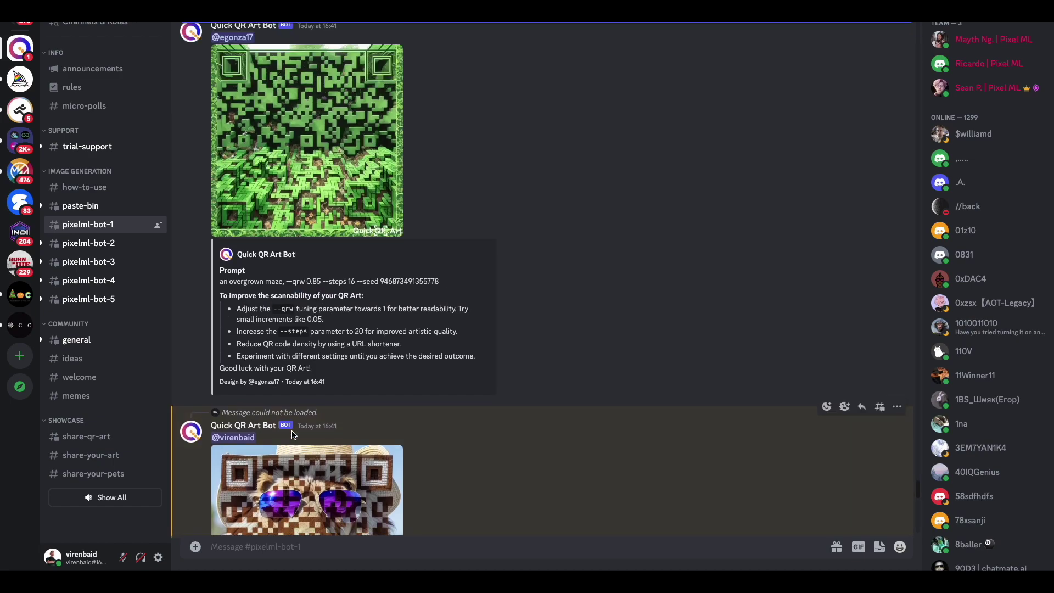
# Search the channel for the bot's results and enlarge the coffee-cup QR image.
pyautogui.hotkey('ctrl', 'f')
pyautogui.press('Return')
pyautogui.scroll(-2, 863, 330)
pyautogui.click(863, 375)
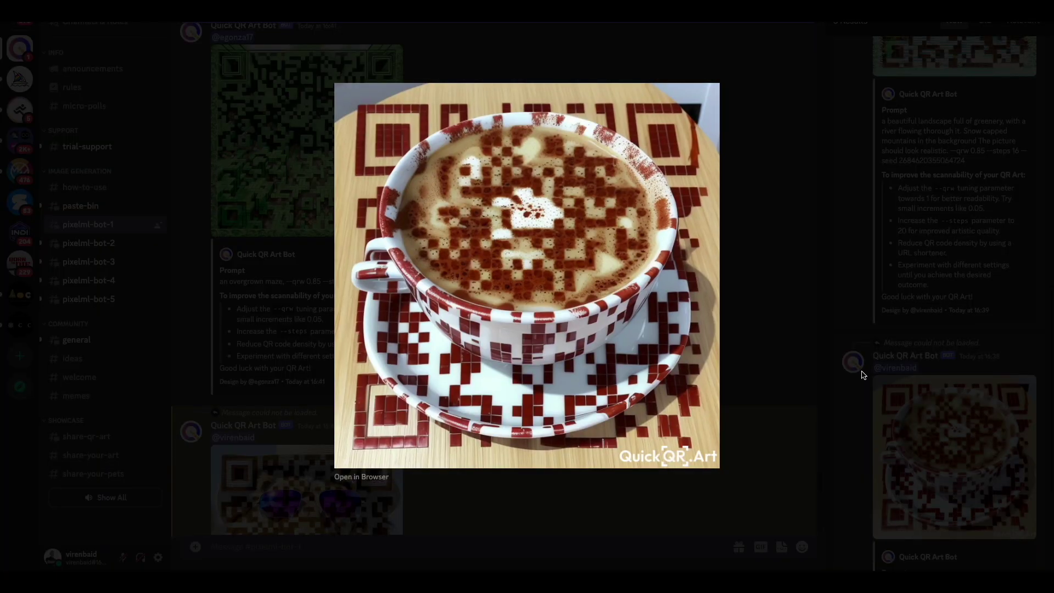